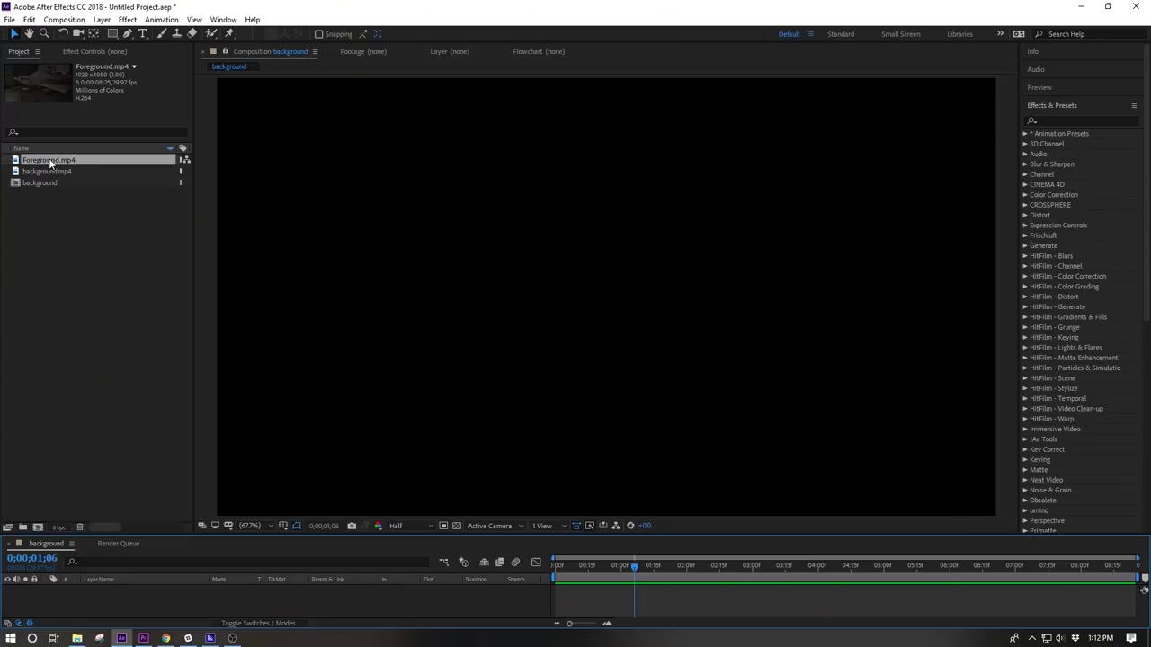
Step: Add the background clip to the composition and fit it to the comp frame
{"action": "left_click_drag", "start_coordinate": [48, 171], "coordinate": [493, 325]}
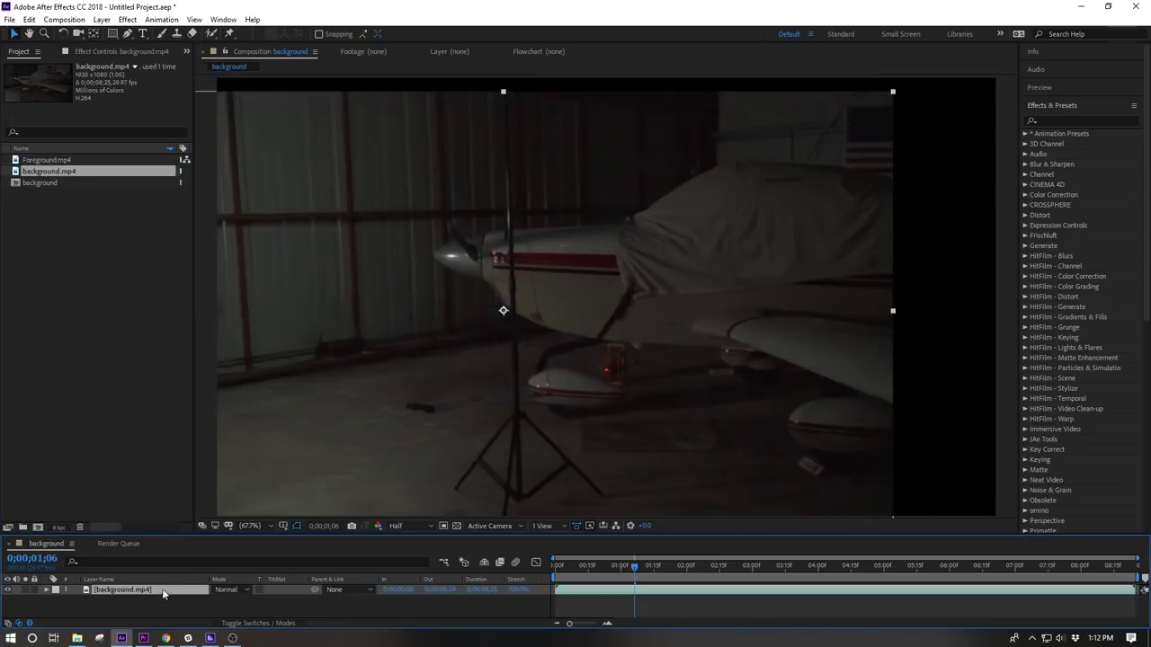
{"action": "right_click", "coordinate": [163, 593]}
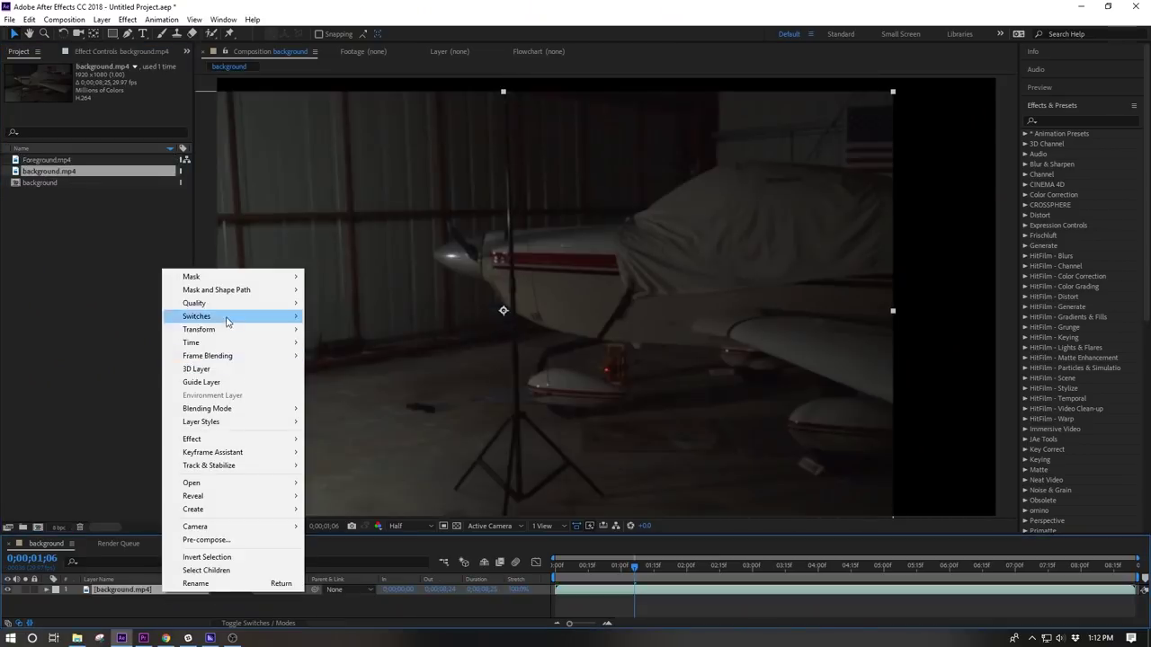
{"action": "mouse_move", "coordinate": [200, 330]}
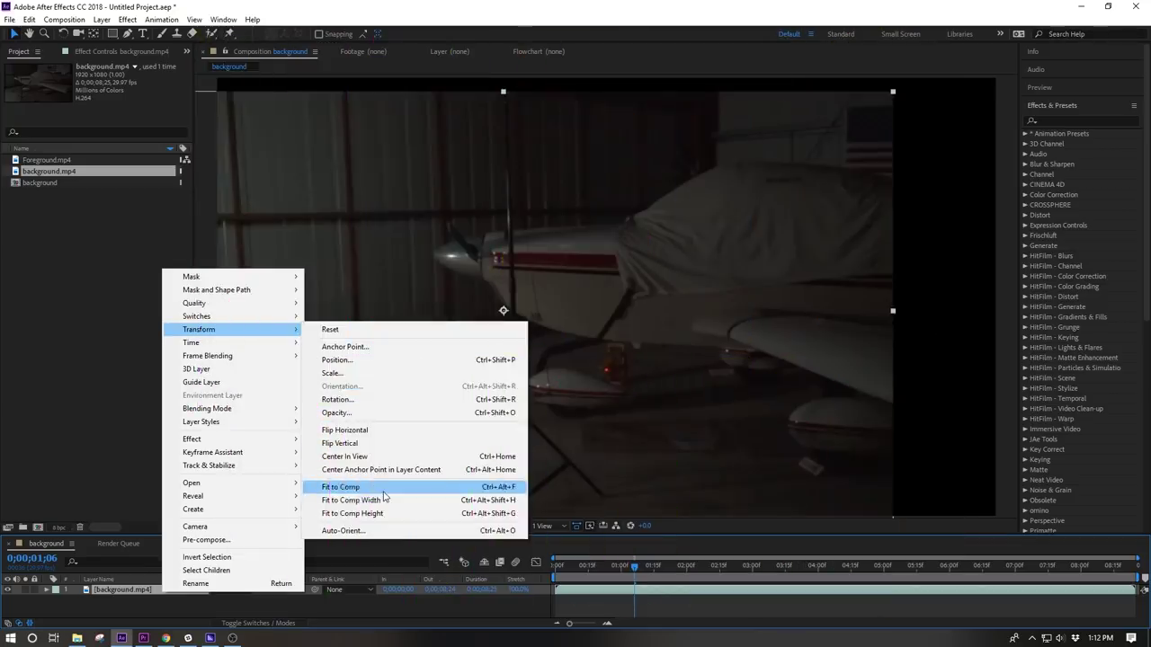
{"action": "left_click", "coordinate": [383, 489]}
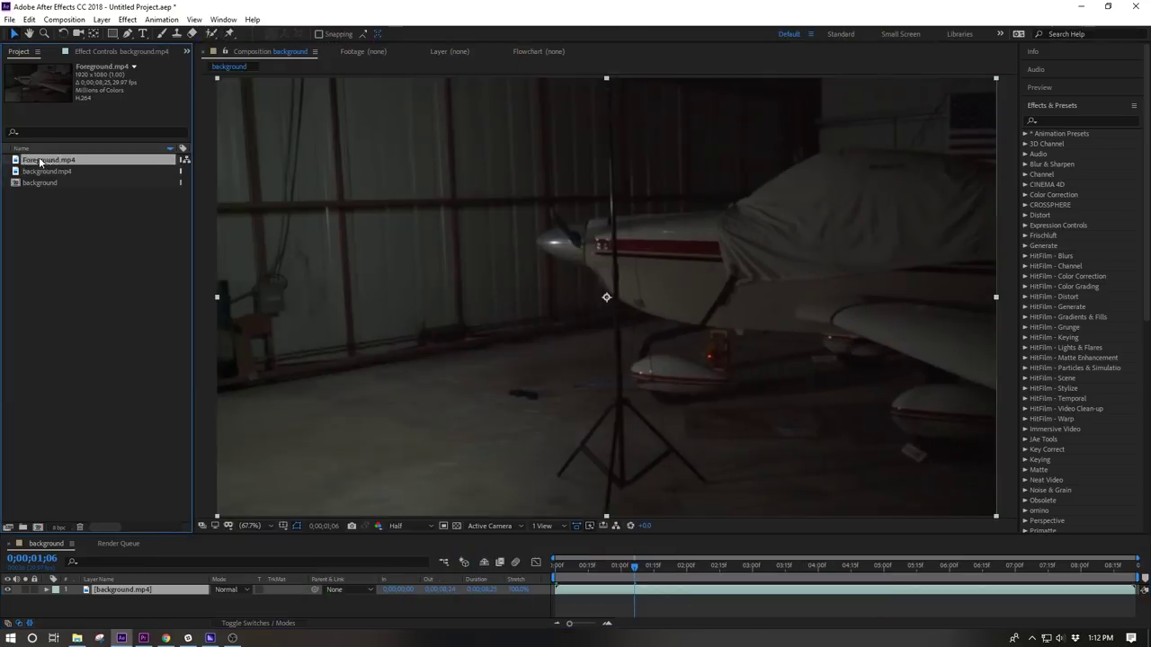
Step: Layer Foreground on top in Difference mode and slide it in time to align with the background
{"action": "left_click_drag", "start_coordinate": [551, 241], "coordinate": [606, 288]}
{"action": "left_click", "coordinate": [232, 590]}
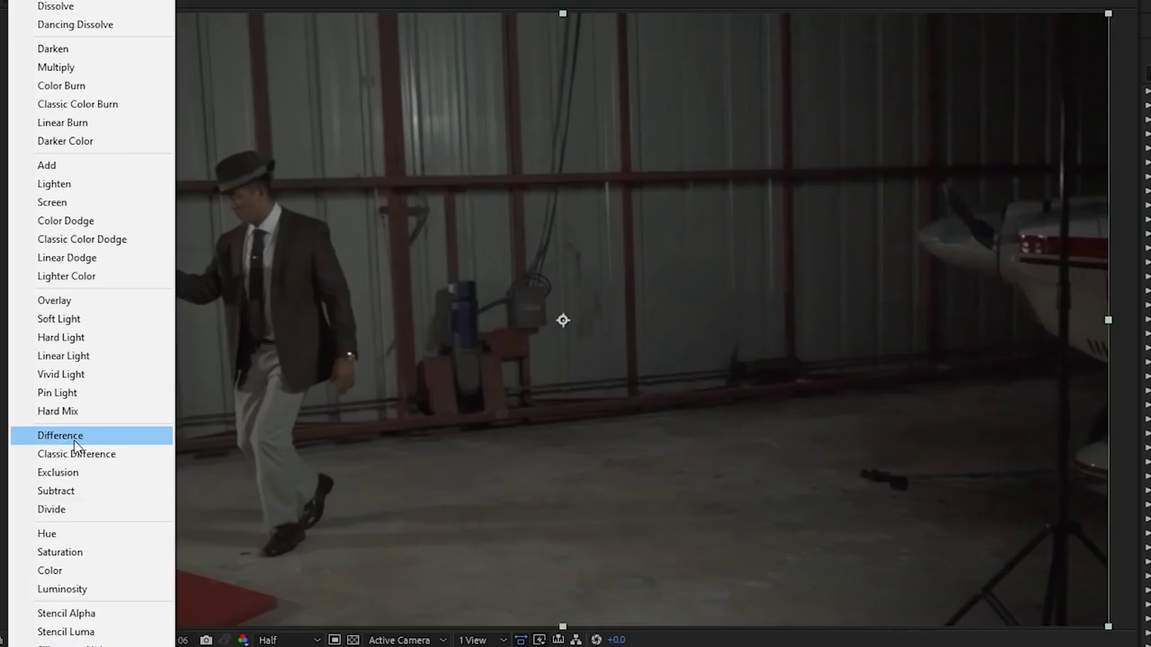
{"action": "left_click", "coordinate": [76, 441]}
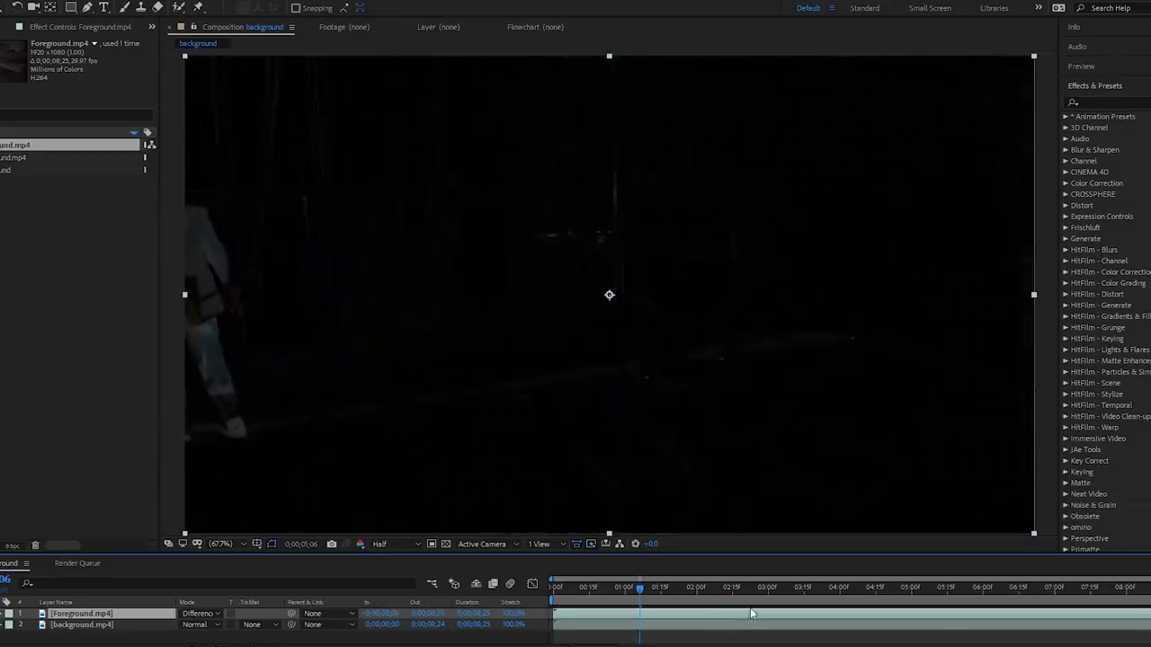
{"action": "left_click_drag", "start_coordinate": [633, 618], "coordinate": [752, 611]}
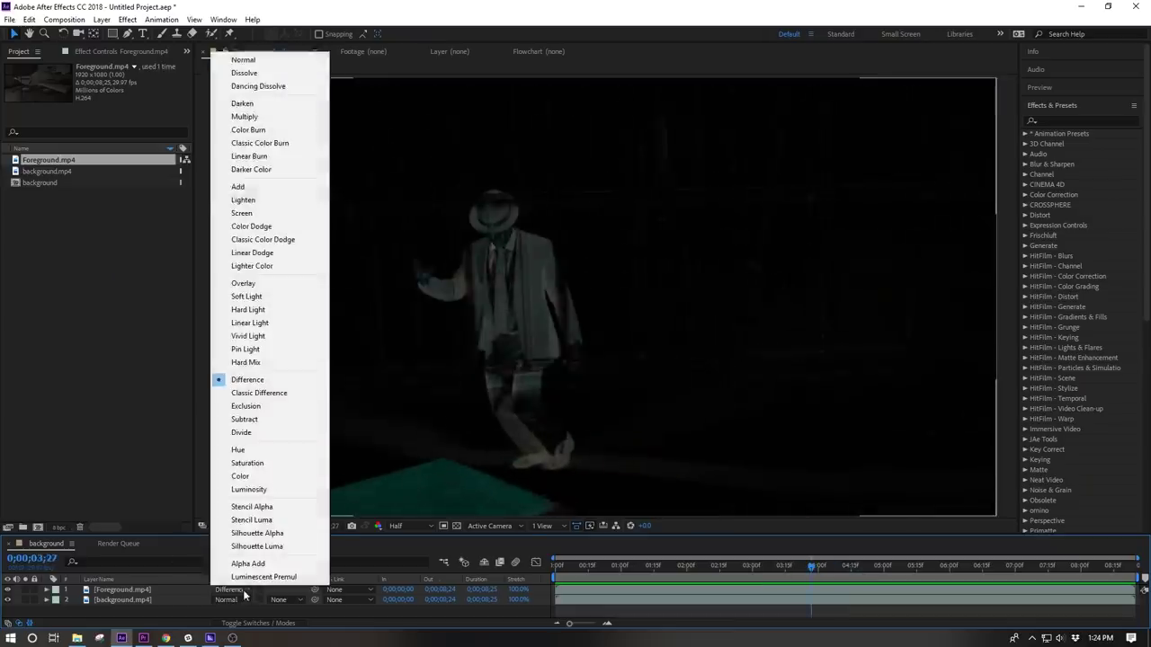
Step: Return Foreground to Normal, hide it, and apply 3D Camera Tracker to the background
{"action": "left_click", "coordinate": [243, 60]}
{"action": "left_click", "coordinate": [8, 590]}
{"action": "type", "text": "3d ca"}
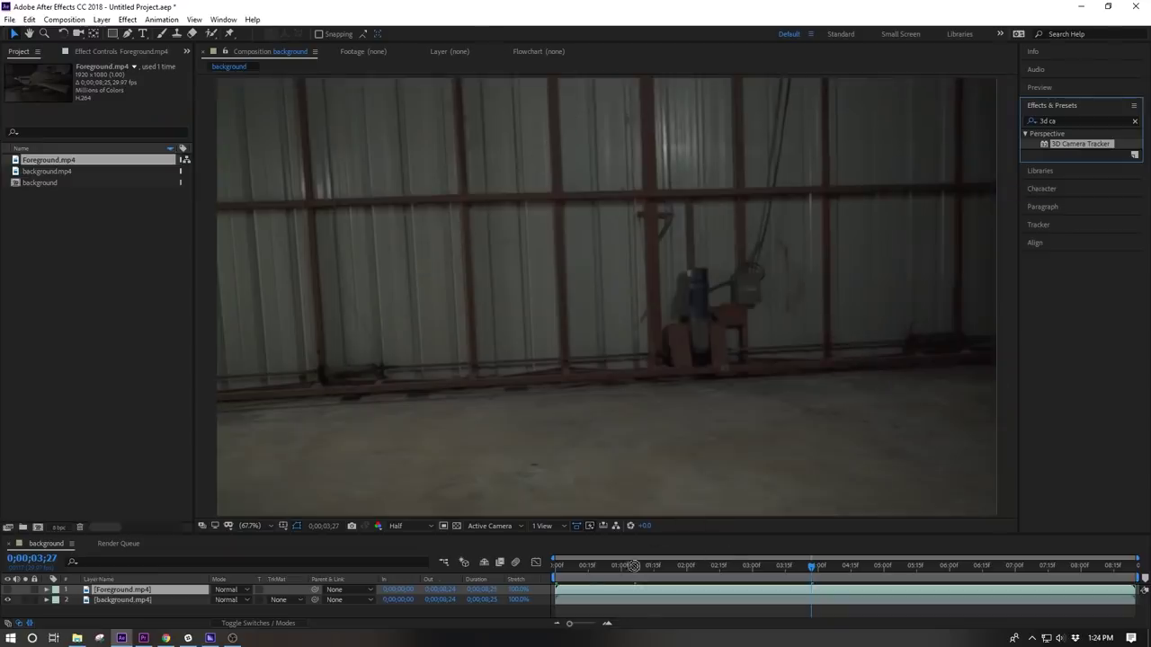
{"action": "left_click_drag", "start_coordinate": [1079, 144], "coordinate": [603, 601]}
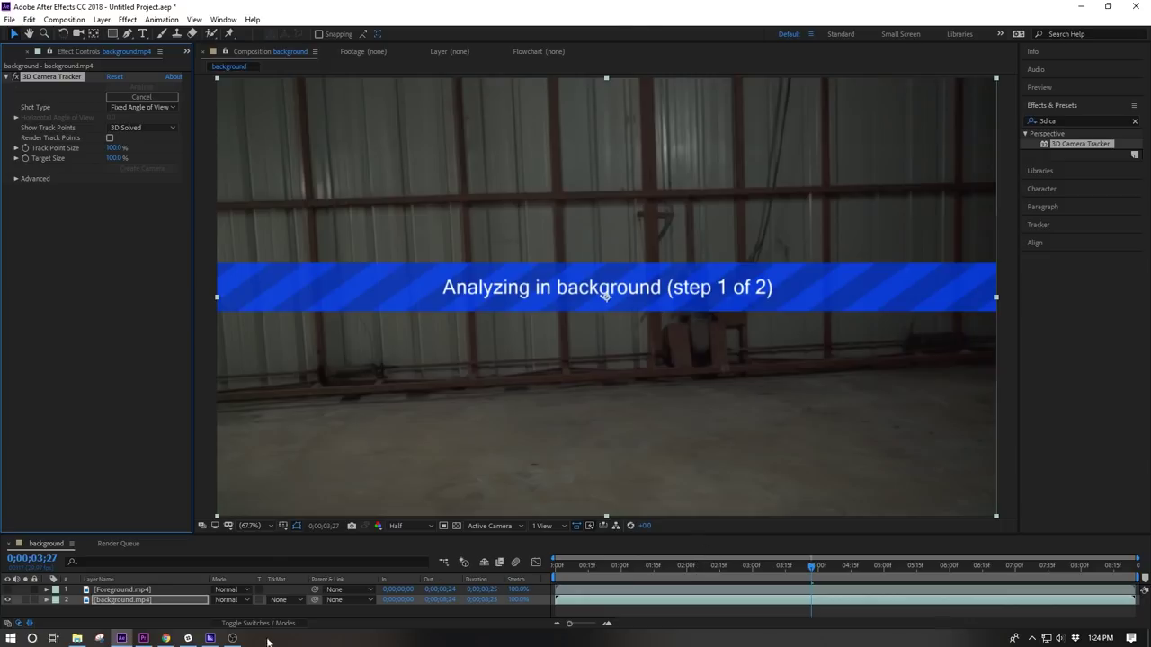
Step: Change the tracker's Advanced Solve Method and create a reference plane from track points
{"action": "left_click", "coordinate": [17, 177]}
{"action": "left_click", "coordinate": [144, 187]}
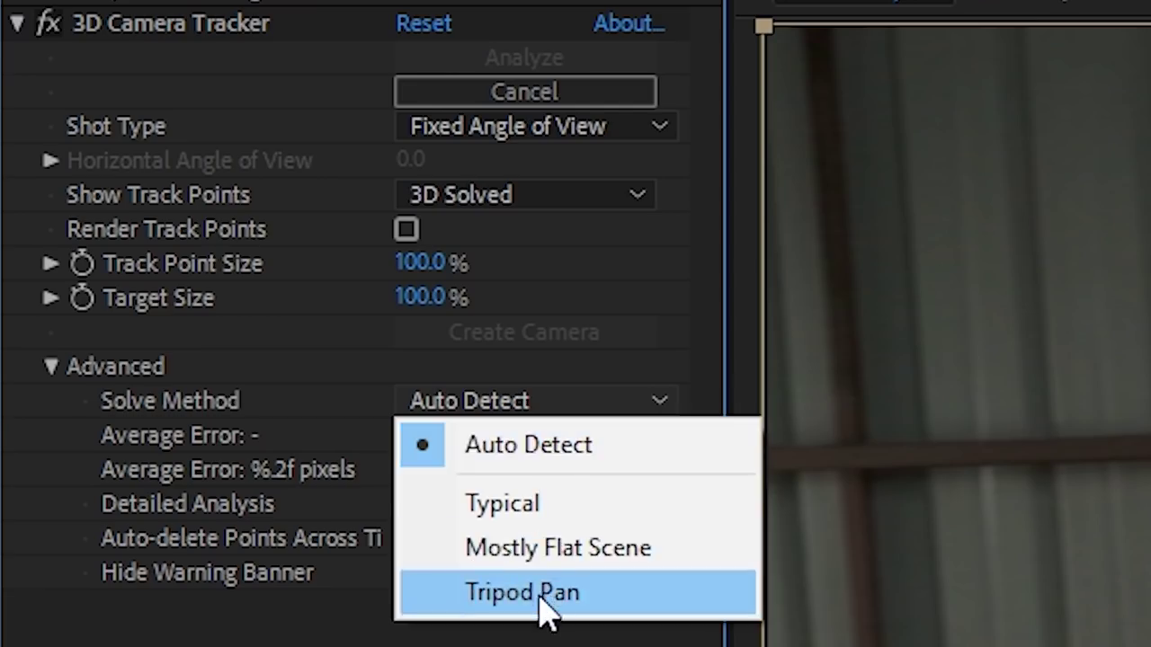
{"action": "left_click", "coordinate": [550, 507]}
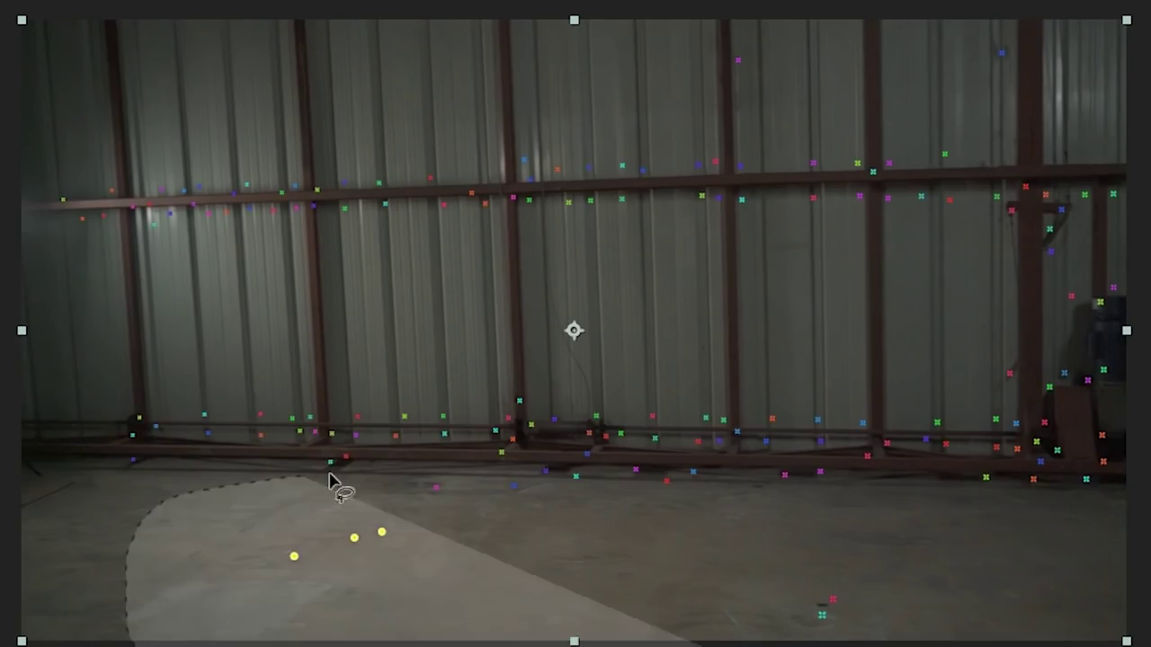
{"action": "right_click", "coordinate": [593, 547]}
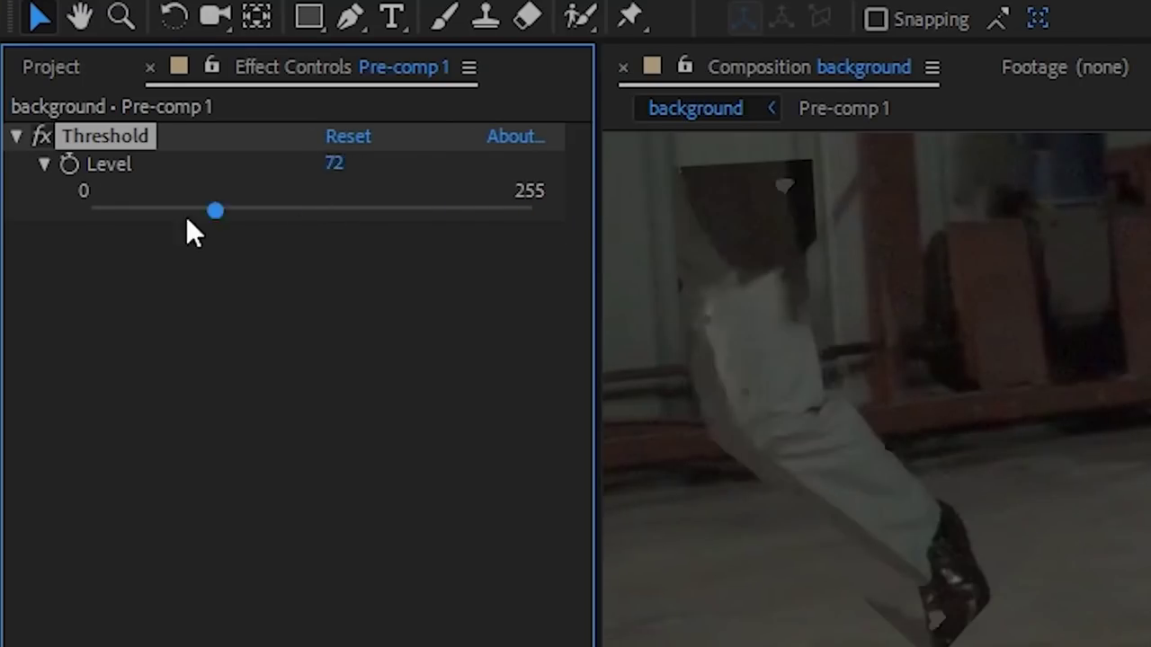
Step: Raise the Threshold level to 166 so the dancer's matte is clean
{"action": "mouse_move", "coordinate": [76, 229]}
{"action": "left_mouse_down"}
{"action": "mouse_move", "coordinate": [367, 225]}
{"action": "mouse_move", "coordinate": [185, 223]}
{"action": "mouse_move", "coordinate": [362, 222]}
{"action": "mouse_move", "coordinate": [280, 246]}
{"action": "left_mouse_up"}
{"action": "left_click_drag", "start_coordinate": [177, 252], "coordinate": [391, 261]}
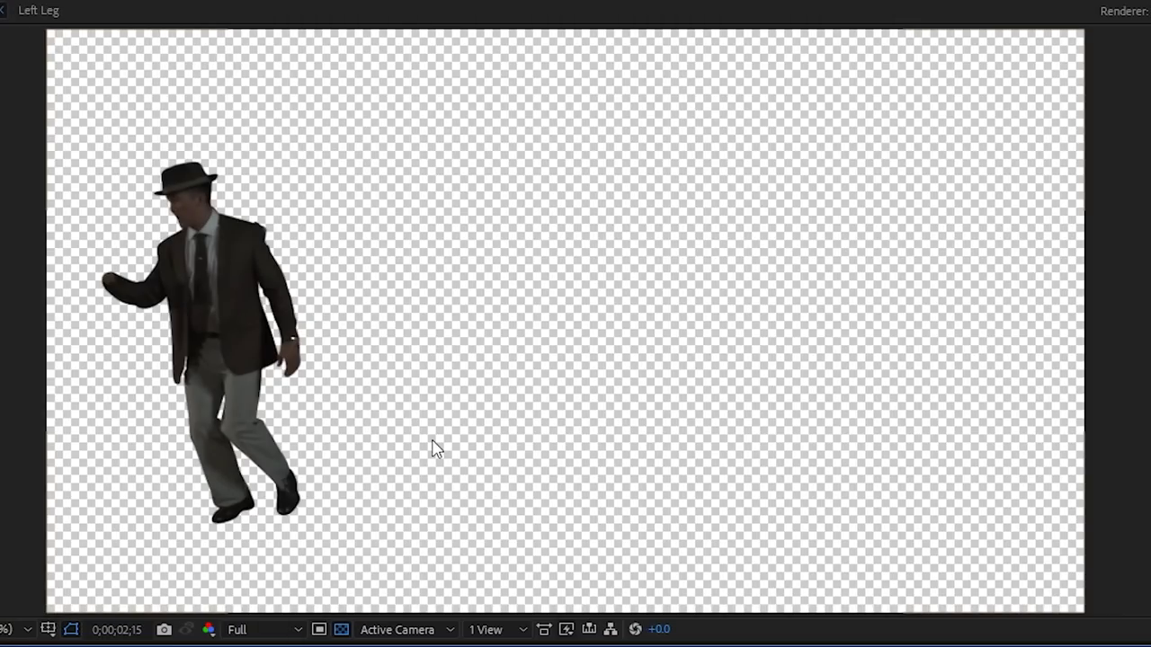
Step: Preview the animation of the speckled, luma-matted torso
{"action": "scroll", "coordinate": [413, 450], "scroll_direction": "up", "scroll_amount": 3}
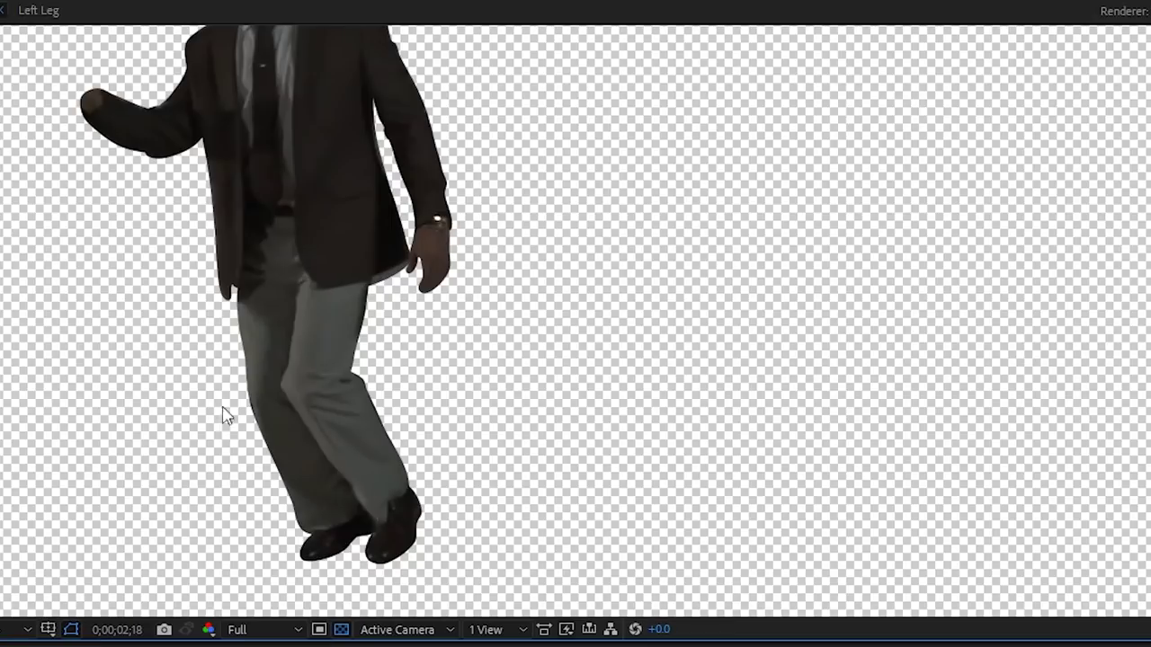
{"action": "key", "text": "space"}
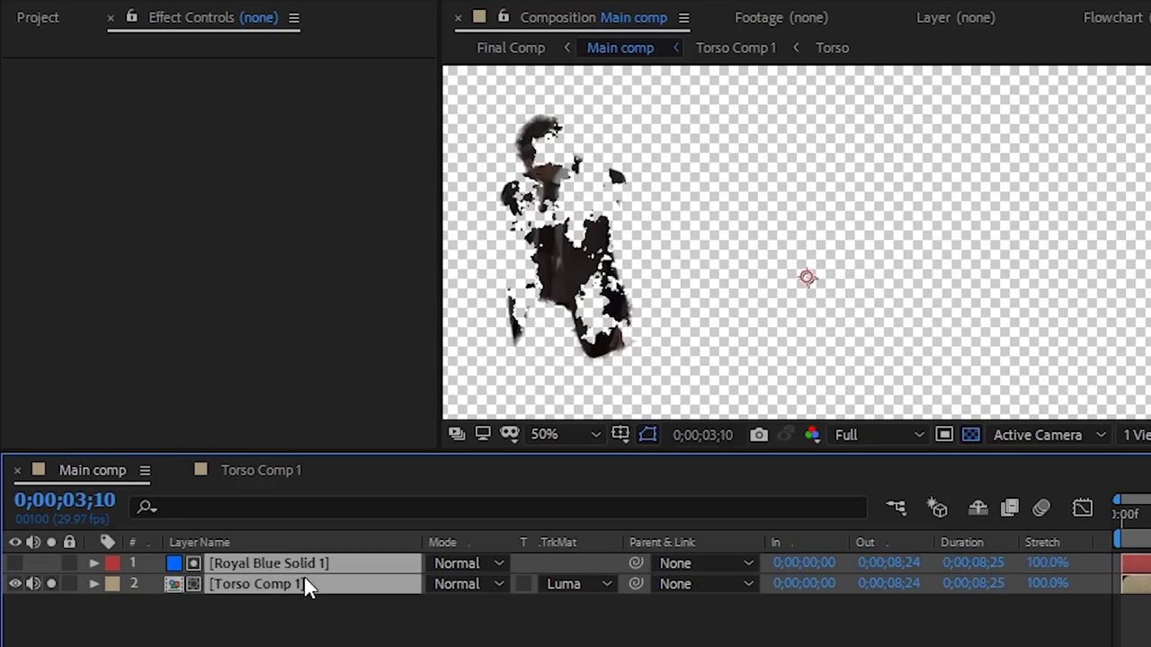
Step: Duplicate the noise solid and torso layers, and change Fractal Noise Evolution on the copy
{"action": "key", "text": "ctrl+d"}
{"action": "key", "text": "ctrl+shift+a"}
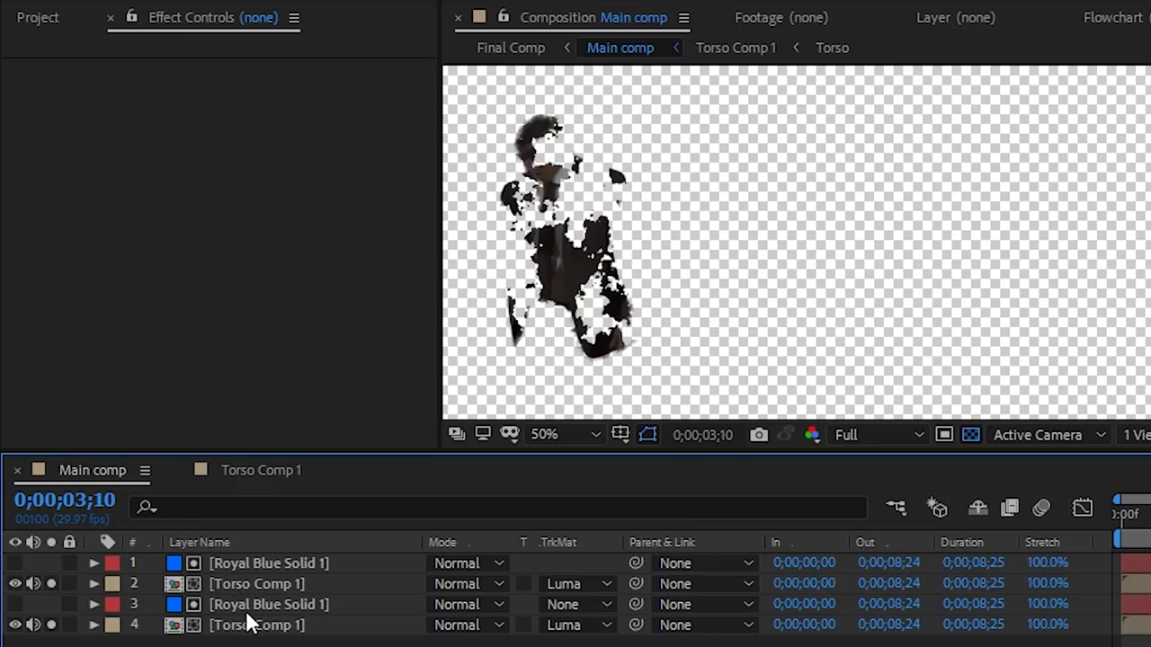
{"action": "left_click", "coordinate": [247, 609]}
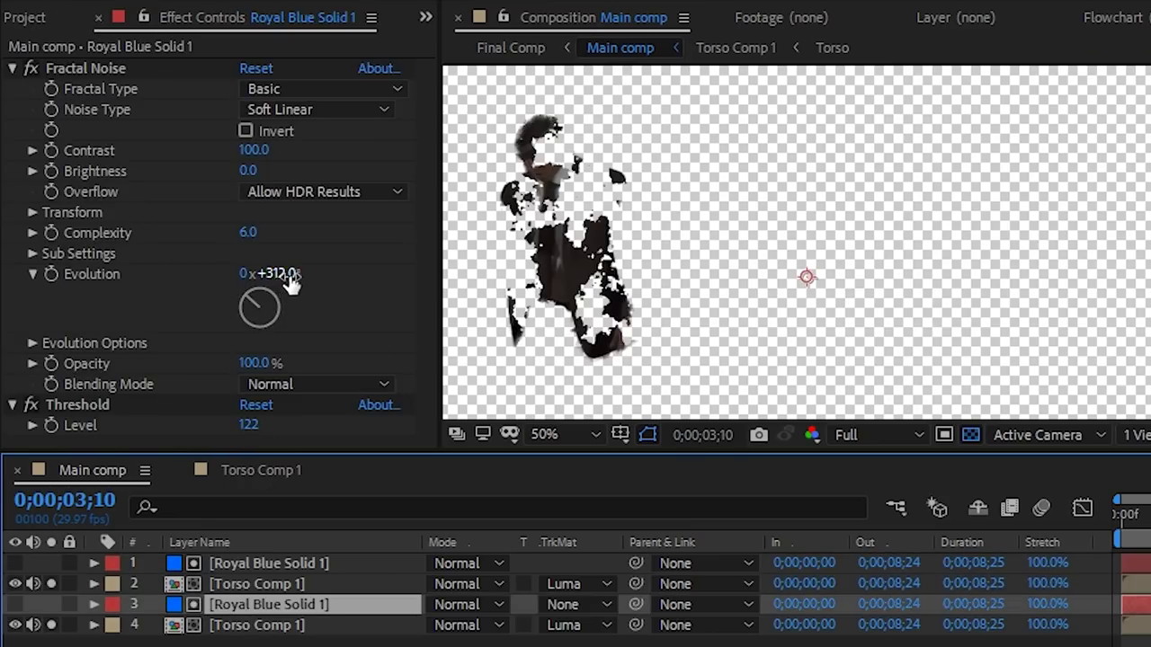
{"action": "left_click_drag", "start_coordinate": [288, 273], "coordinate": [374, 273]}
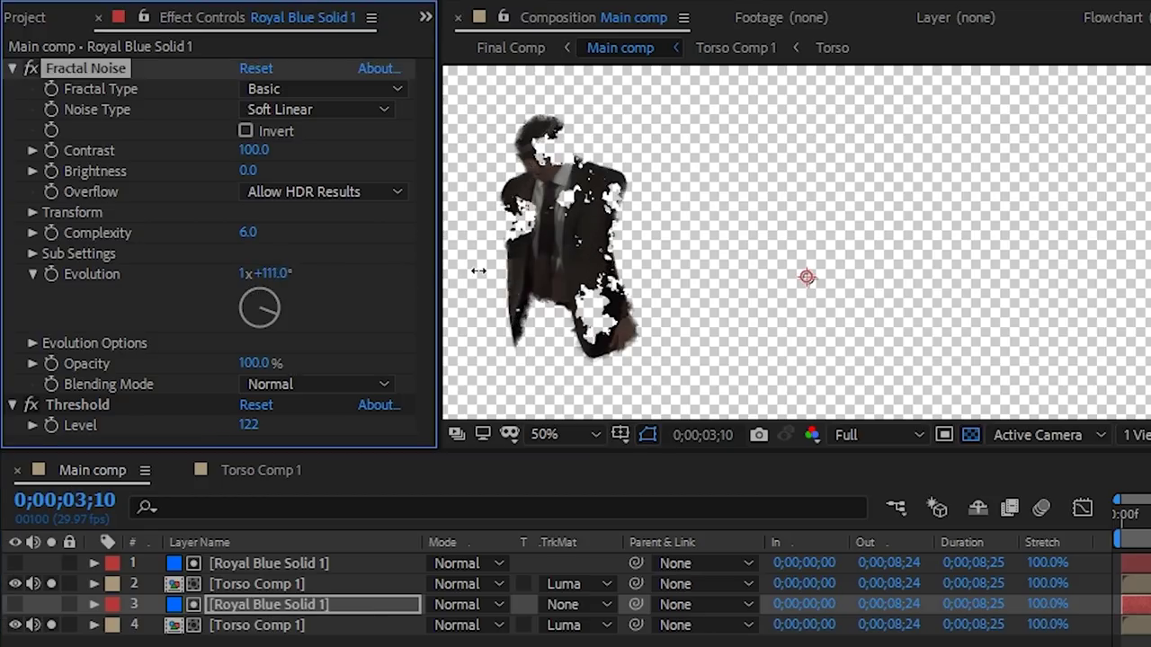
Step: Apply Tint to the copy with a dark sampled Map White To colour, nudging the figure up-left
{"action": "type", "text": "tint"}
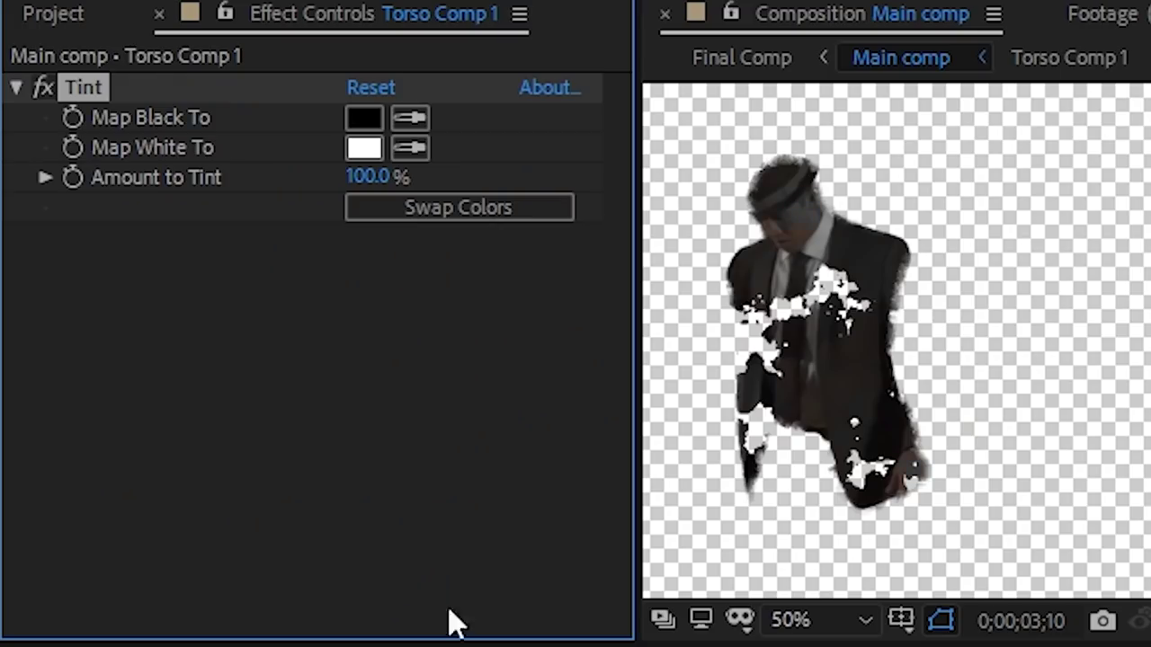
{"action": "left_click", "coordinate": [861, 346]}
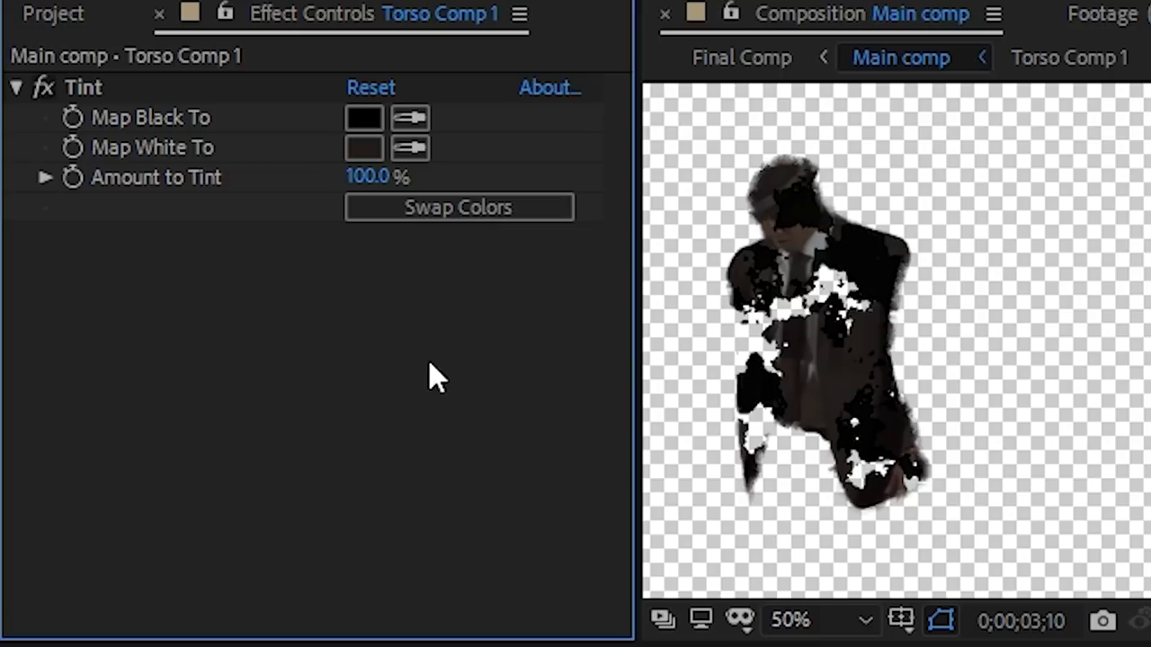
{"action": "left_click_drag", "start_coordinate": [848, 317], "coordinate": [822, 292]}
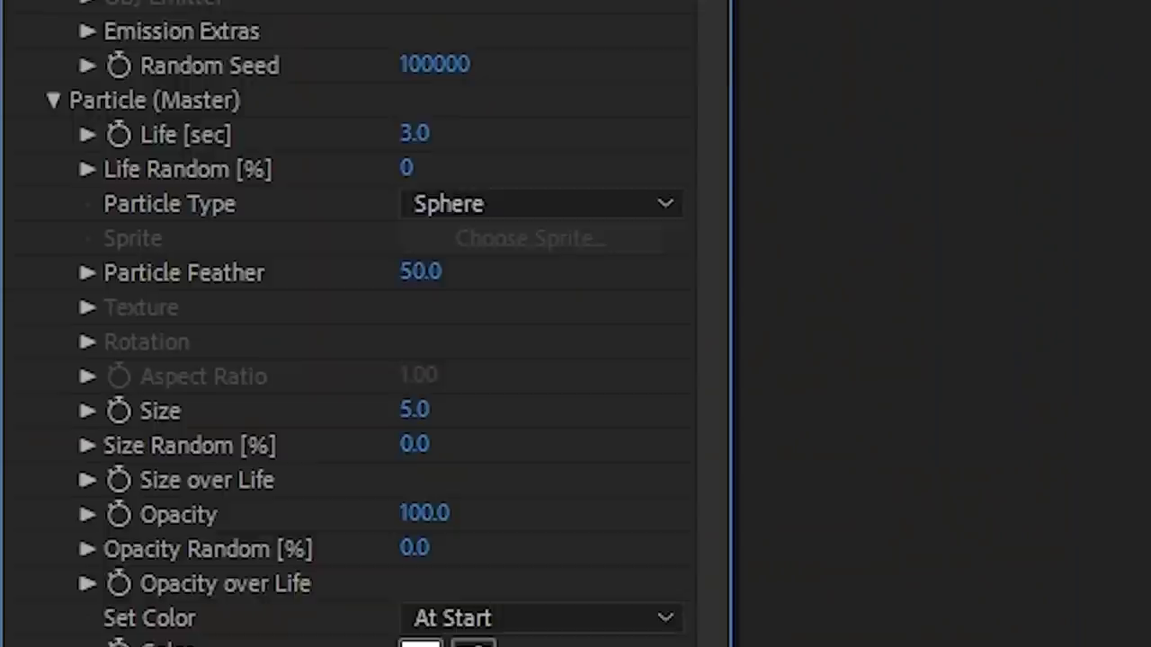
Step: Switch Particular's particles to Sprite type textured from the footage layer
{"action": "left_click", "coordinate": [539, 112]}
{"action": "left_click", "coordinate": [500, 379]}
{"action": "left_click", "coordinate": [87, 216]}
{"action": "left_click", "coordinate": [467, 251]}
{"action": "left_click", "coordinate": [540, 483]}
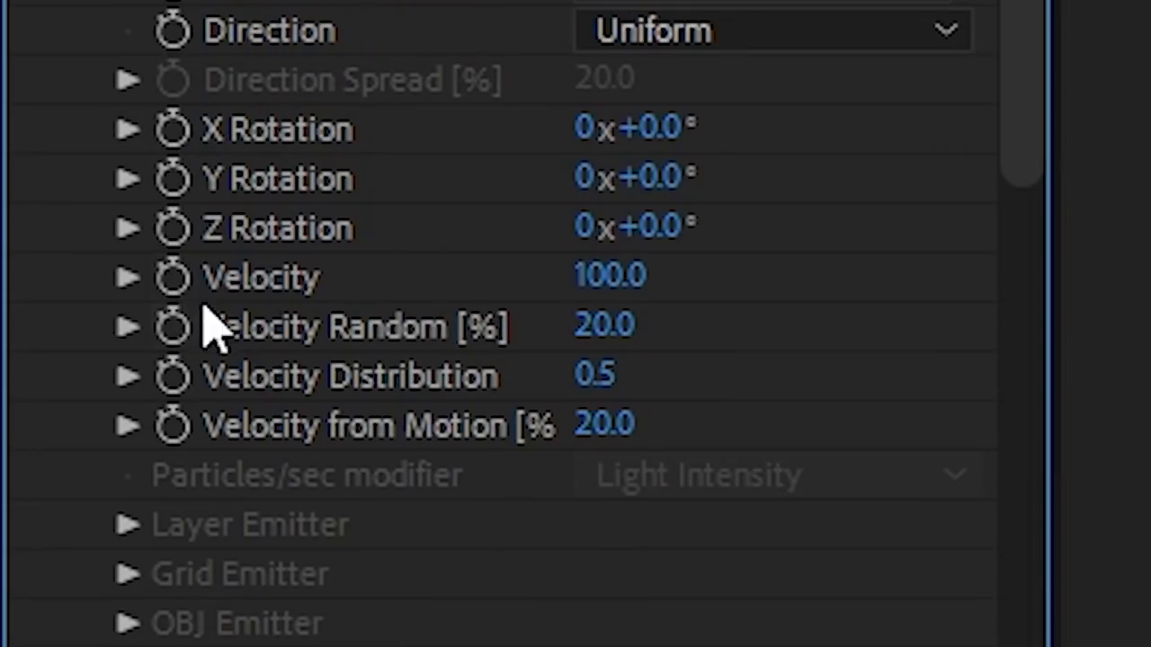
{"action": "left_click", "coordinate": [129, 278]}
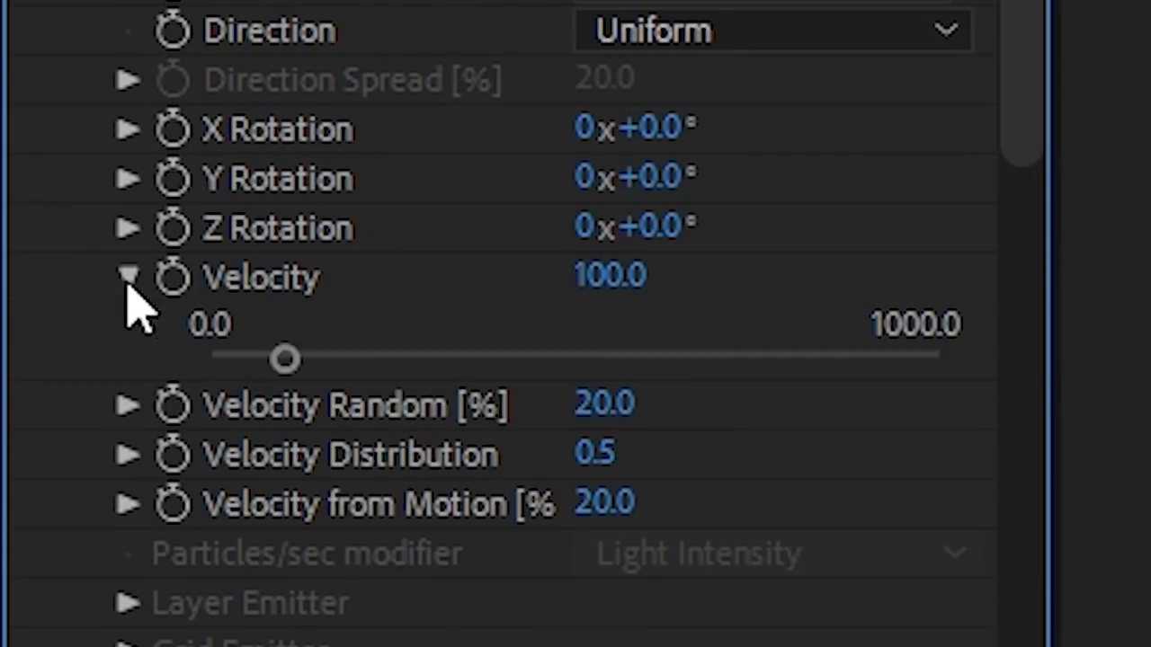